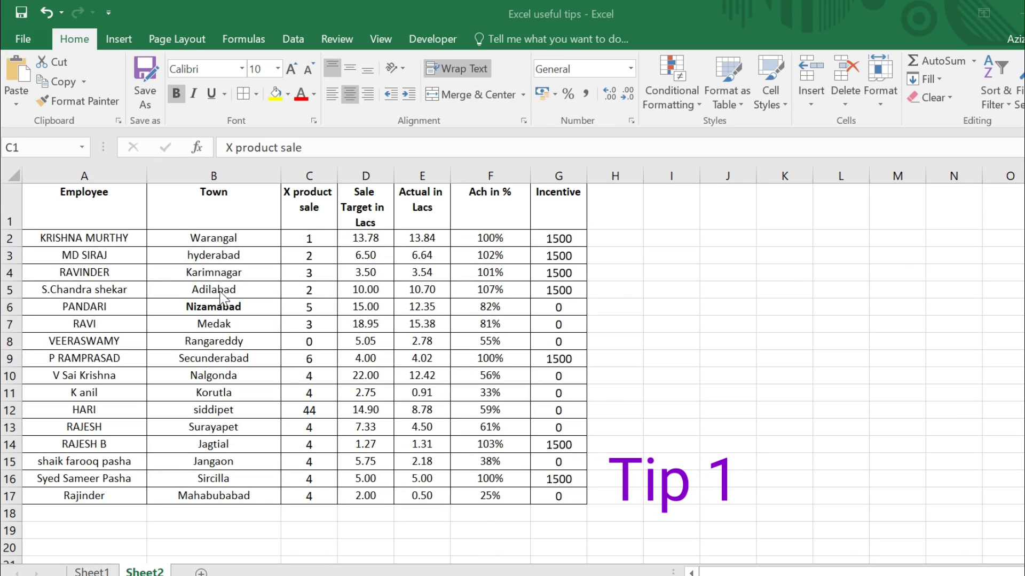
Step: Select the Employee, Sale Target in Lacs and Actual in Lacs columns together
{"action": "key", "text": "ctrl+shift+Down"}
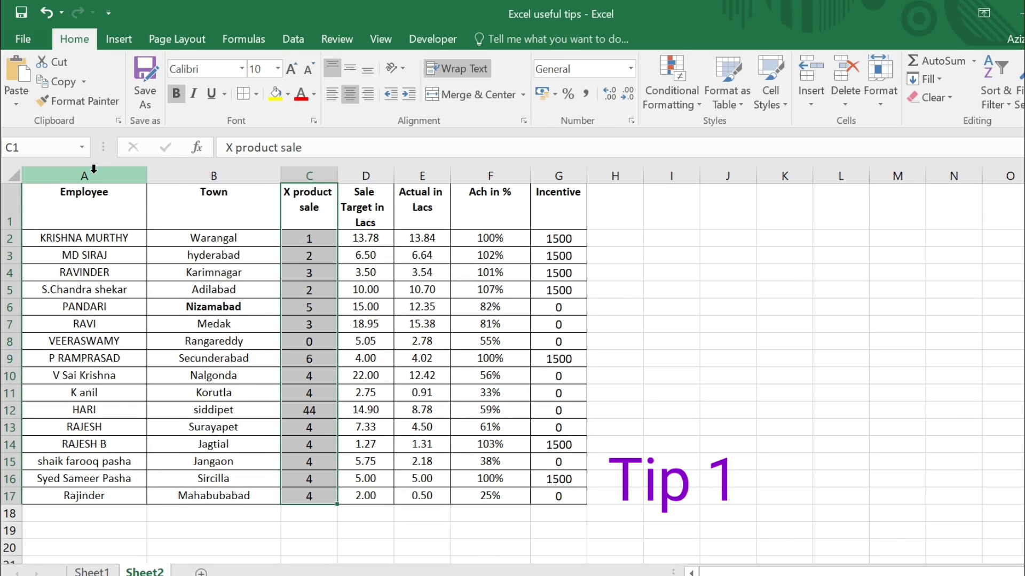
{"action": "left_click", "coordinate": [93, 170]}
{"action": "left_click", "coordinate": [373, 176]}
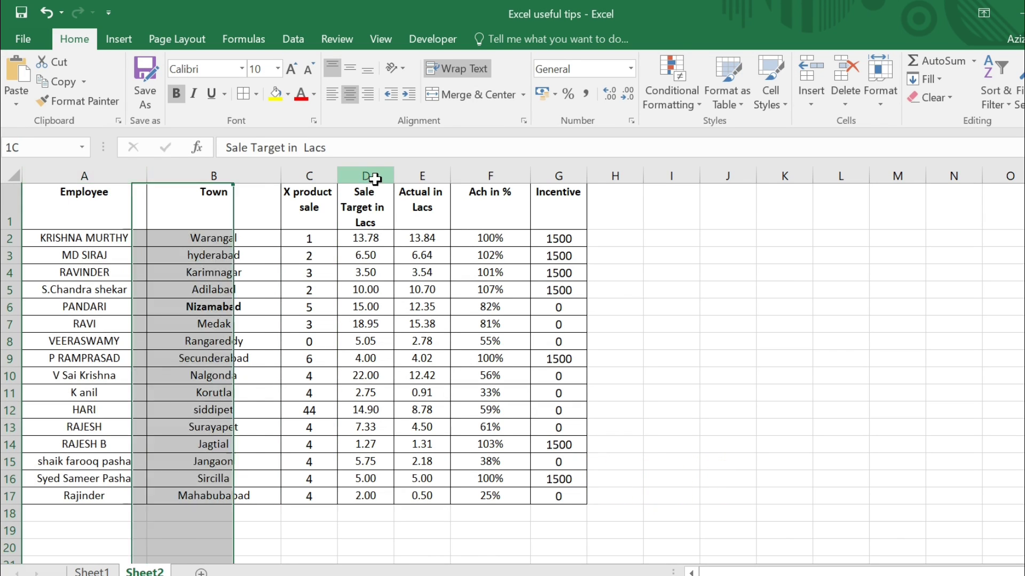
{"action": "left_click", "coordinate": [429, 170]}
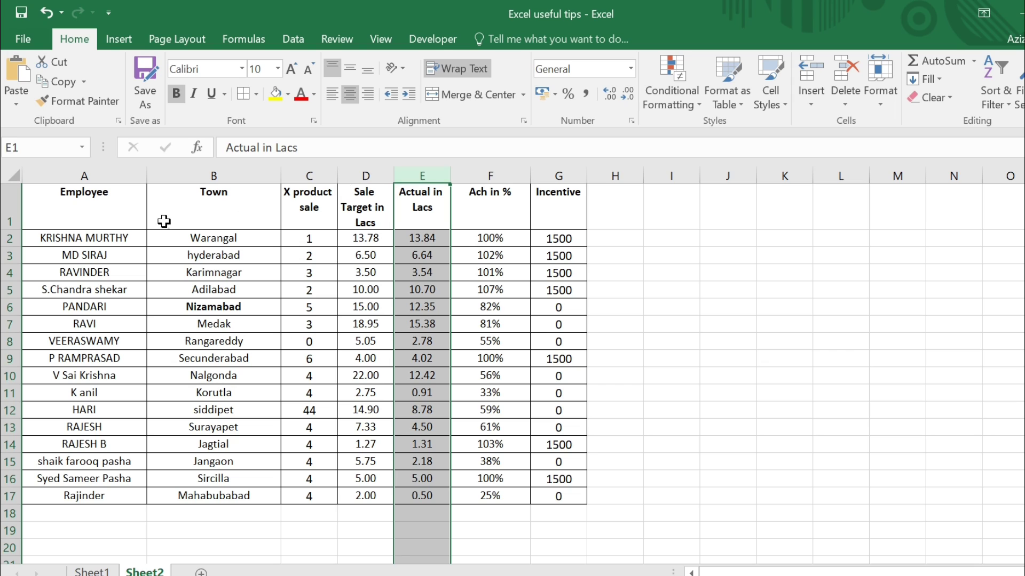
{"action": "left_click", "coordinate": [112, 170]}
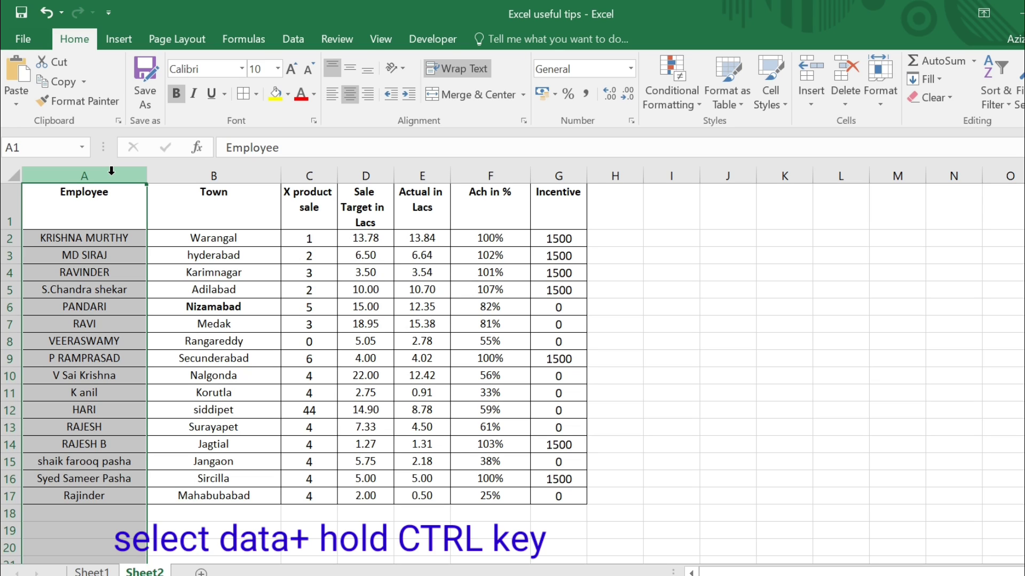
{"action": "left_click", "coordinate": [358, 170], "text": "ctrl"}
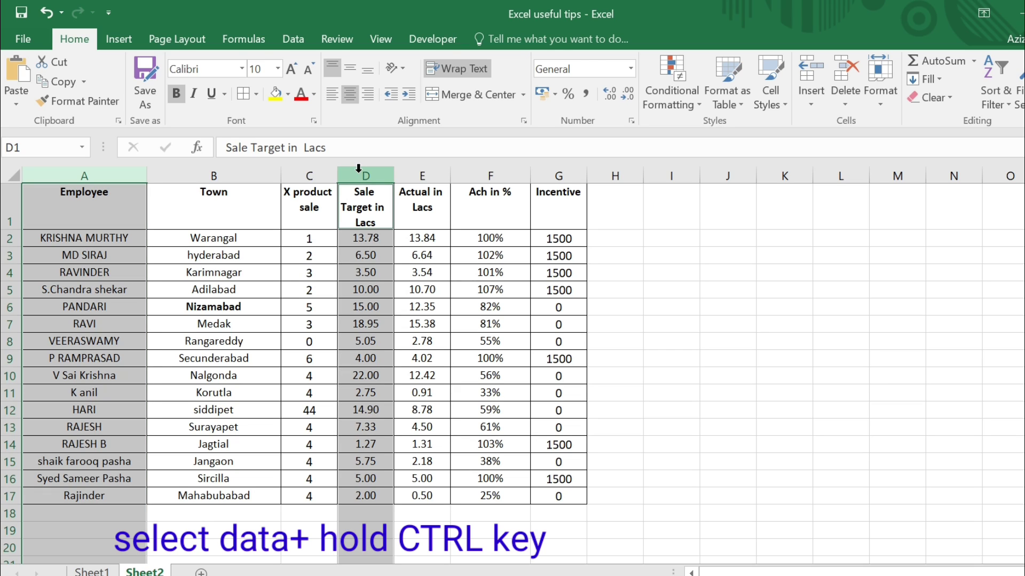
{"action": "left_click", "coordinate": [436, 174], "text": "ctrl"}
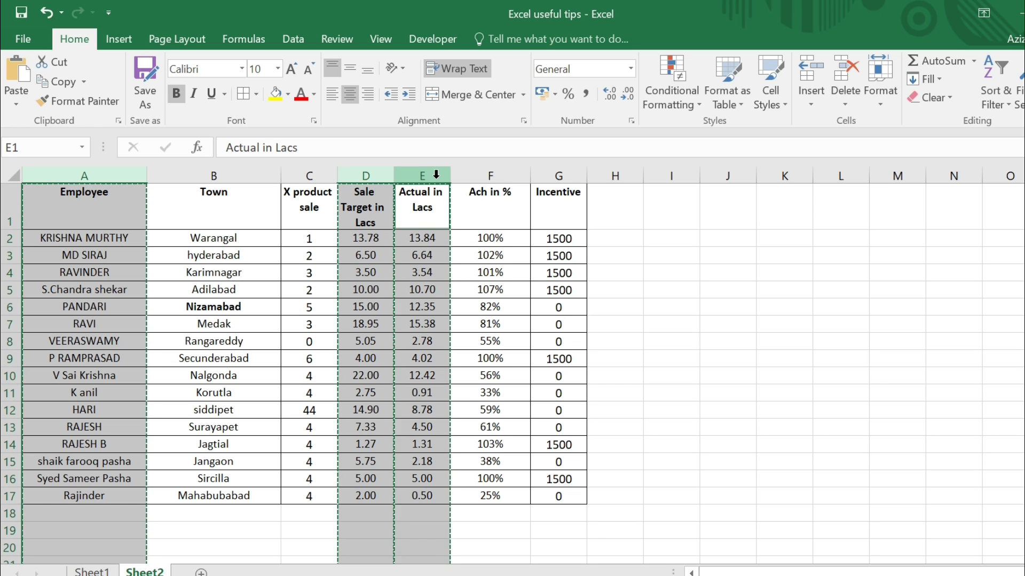
Step: Trial-paste the three columns at cell I1, then undo it and return to A1
{"action": "left_click", "coordinate": [722, 206]}
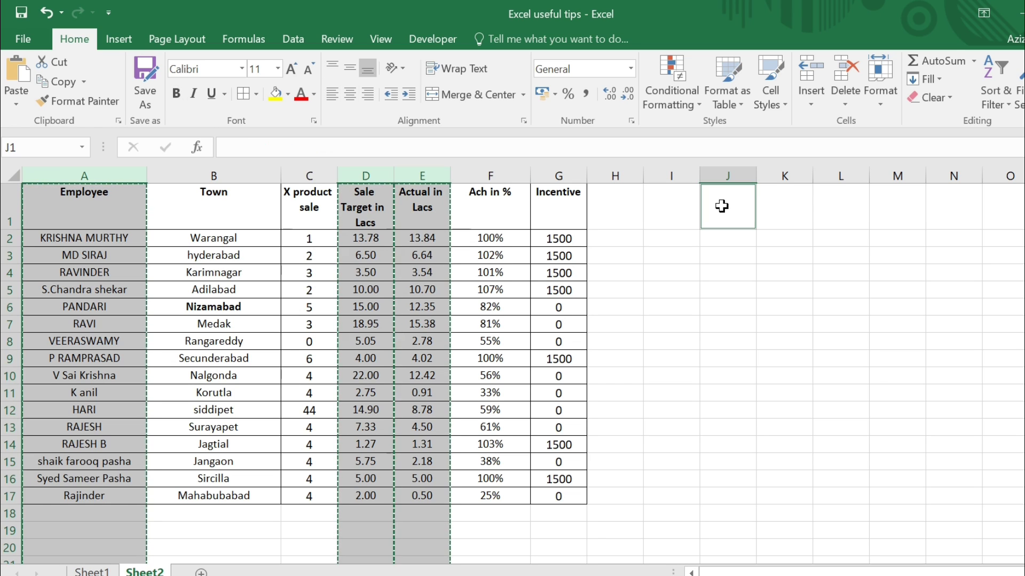
{"action": "left_click", "coordinate": [677, 210]}
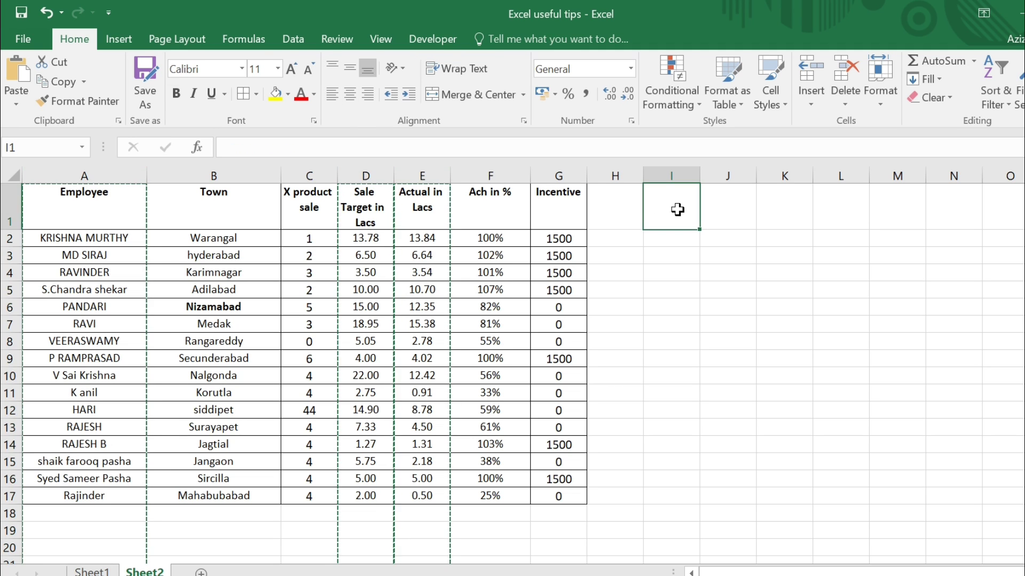
{"action": "key", "text": "ctrl+v"}
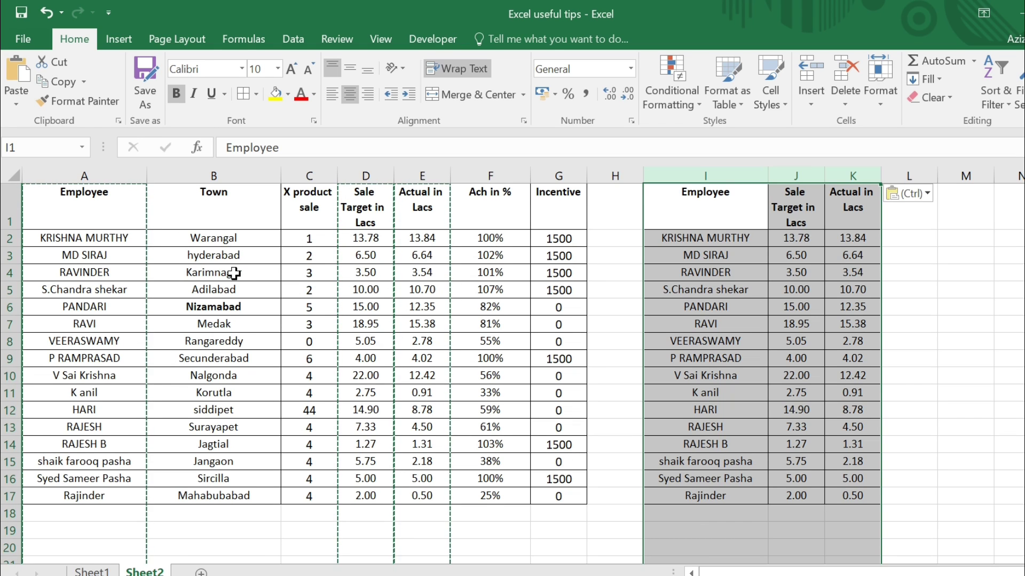
{"action": "key", "text": "ctrl+z"}
{"action": "left_click", "coordinate": [84, 221]}
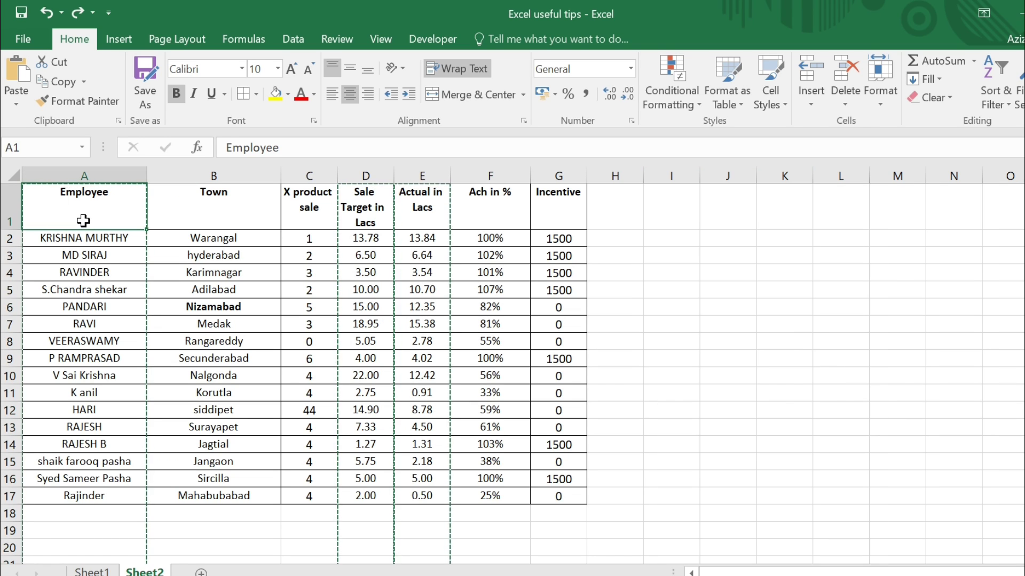
Step: Select the header row along with table rows 4, 8 and 12
{"action": "key", "text": "ctrl+v"}
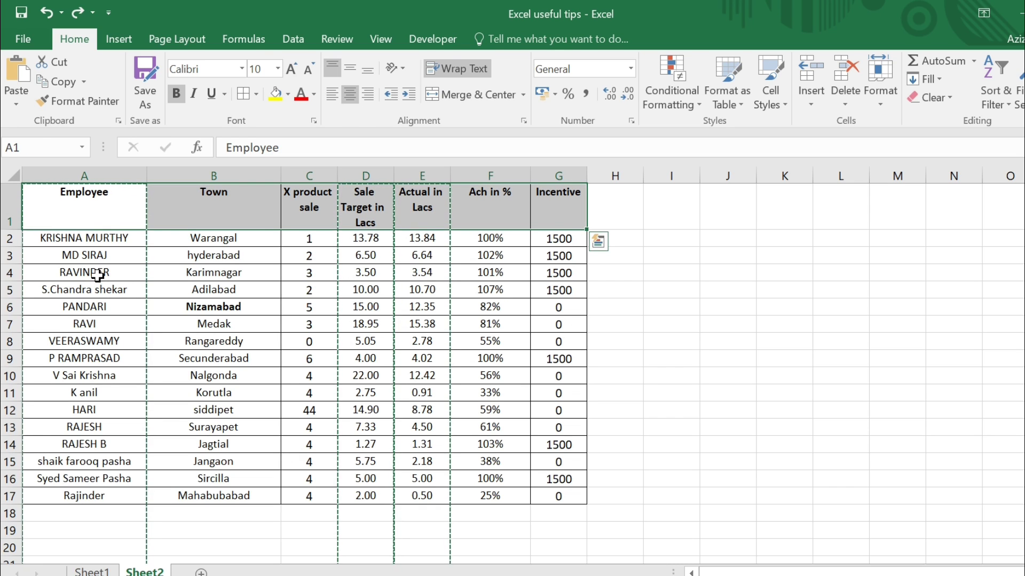
{"action": "left_click_drag", "start_coordinate": [97, 275], "coordinate": [563, 272]}
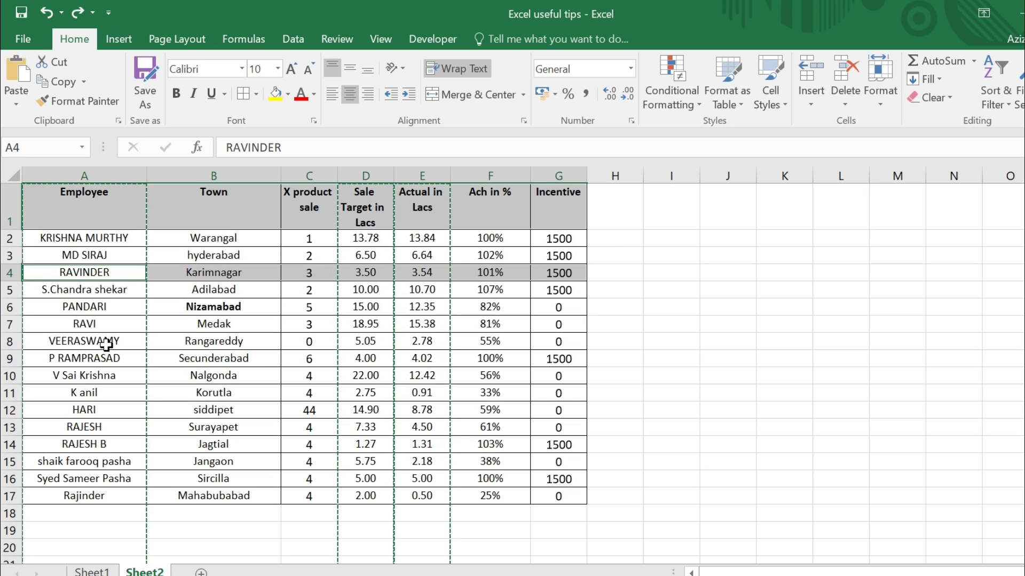
{"action": "left_click_drag", "start_coordinate": [106, 344], "coordinate": [568, 346]}
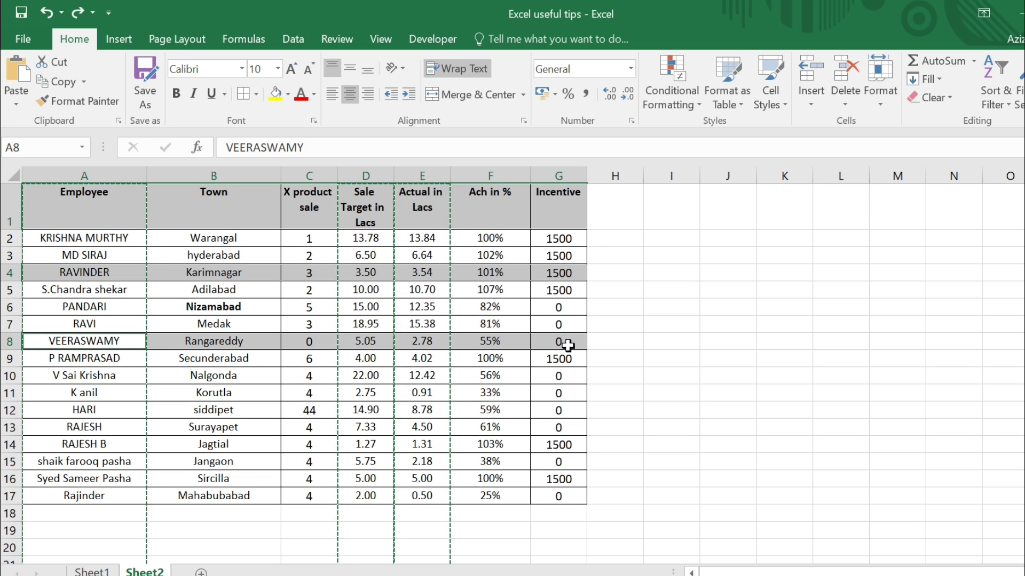
{"action": "left_click_drag", "start_coordinate": [96, 410], "coordinate": [571, 413]}
Step: Copy the four selected rows and paste them as one block starting at J1
{"action": "key", "text": "ctrl+c"}
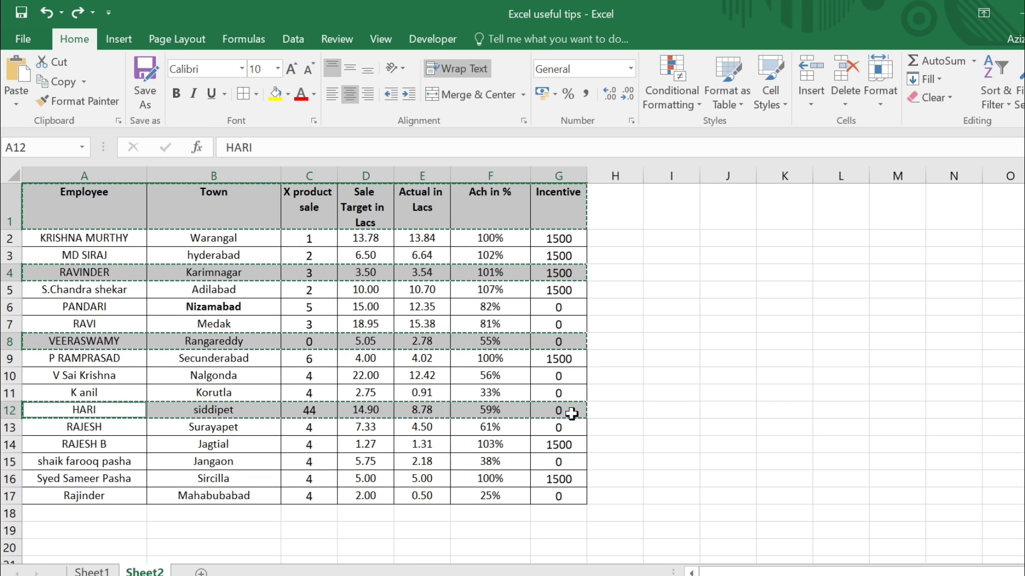
{"action": "left_click", "coordinate": [721, 216]}
{"action": "key", "text": "ctrl+v"}
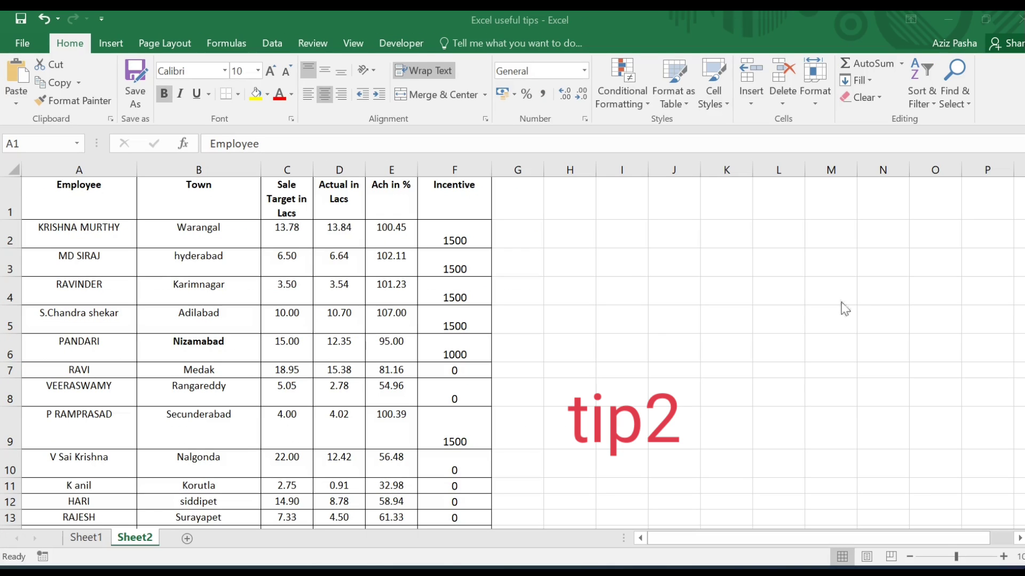
Step: Insert a default column chart of the table from A1 with Alt+F1
{"action": "left_click", "coordinate": [83, 199]}
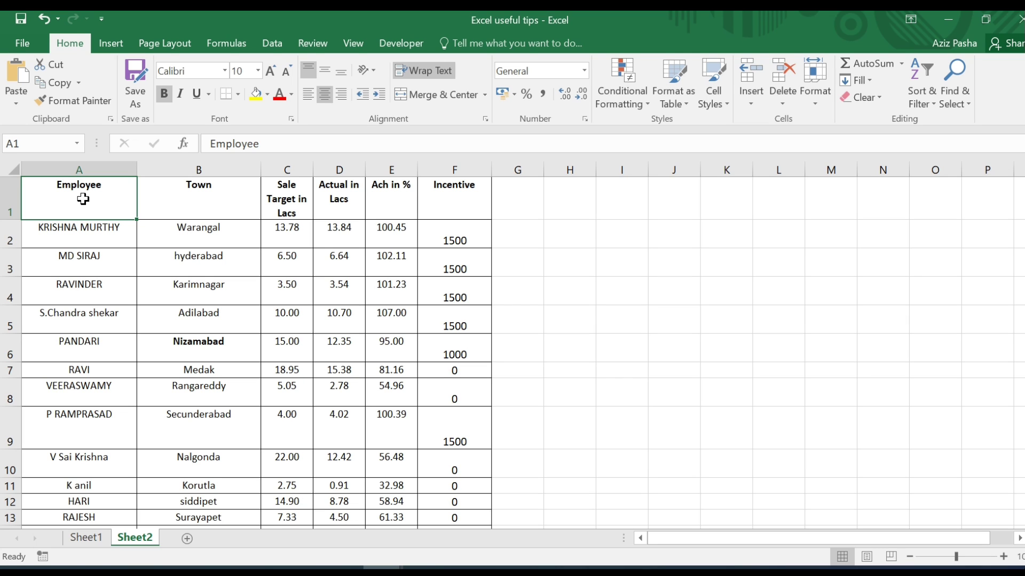
{"action": "key", "text": "alt"}
{"action": "key", "text": "alt+F1"}
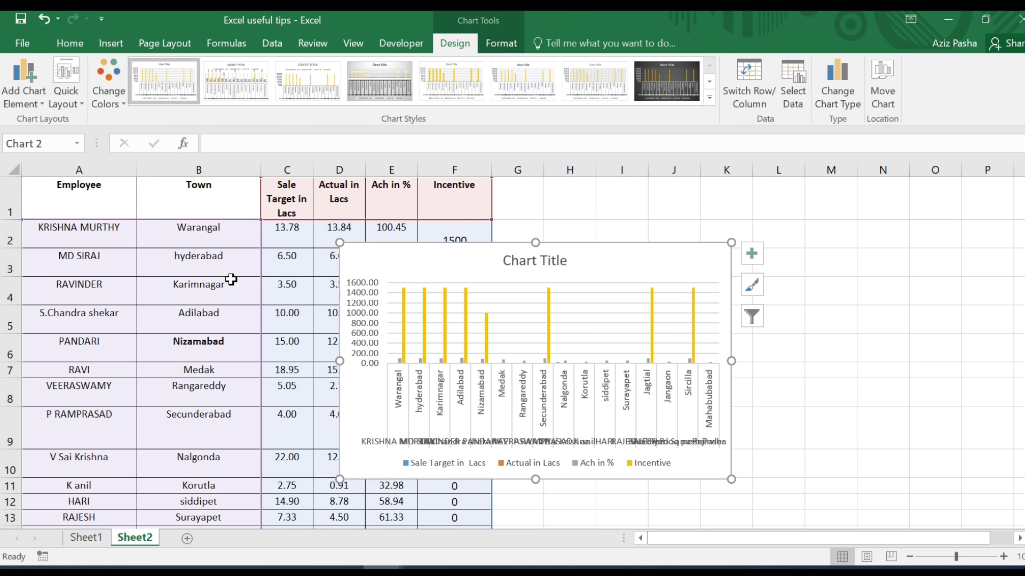
Step: Undo the accidental data-range shift and move the chart right of the table
{"action": "left_click_drag", "start_coordinate": [491, 227], "coordinate": [721, 227]}
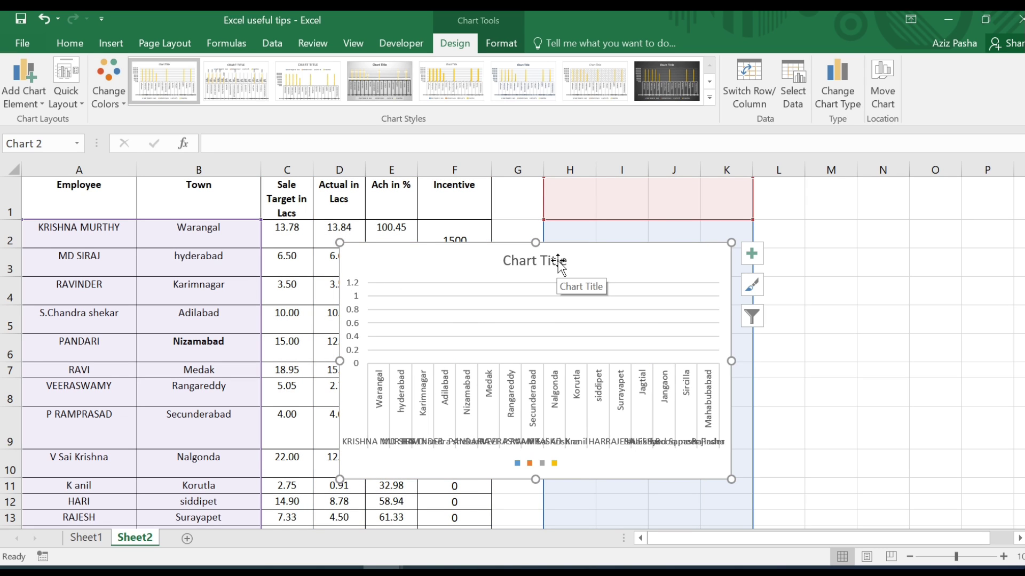
{"action": "key", "text": "ctrl+z"}
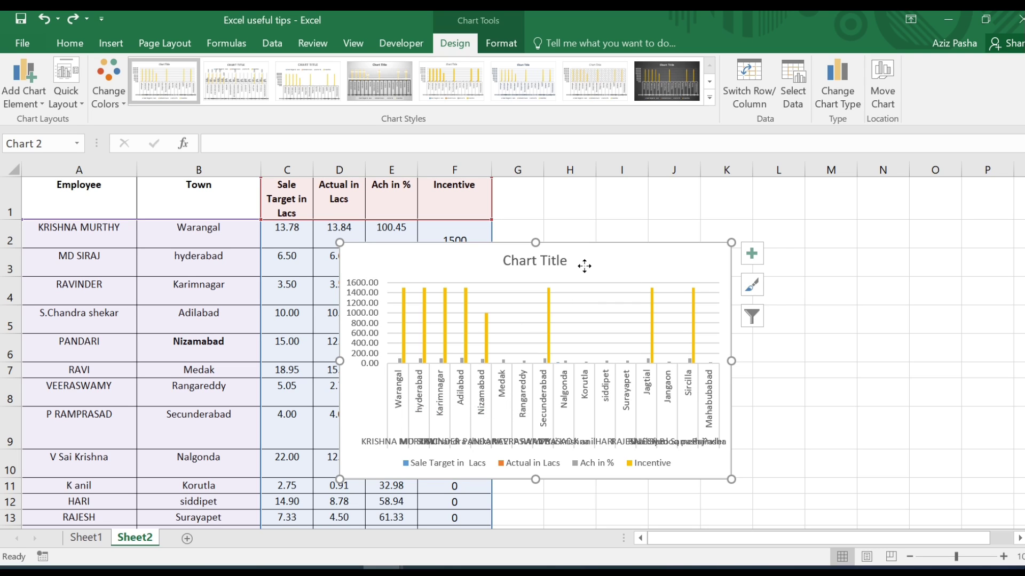
{"action": "left_click_drag", "start_coordinate": [585, 267], "coordinate": [787, 226]}
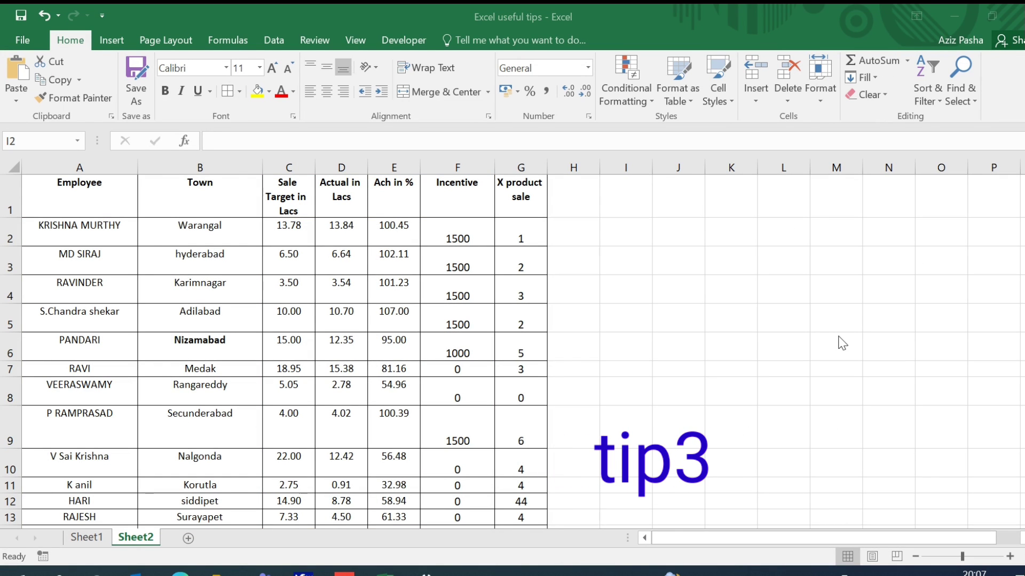
Step: Enter =CELL("filename") in I2 to display the workbook's path and sheet name
{"action": "left_click", "coordinate": [622, 240]}
{"action": "type", "text": "="}
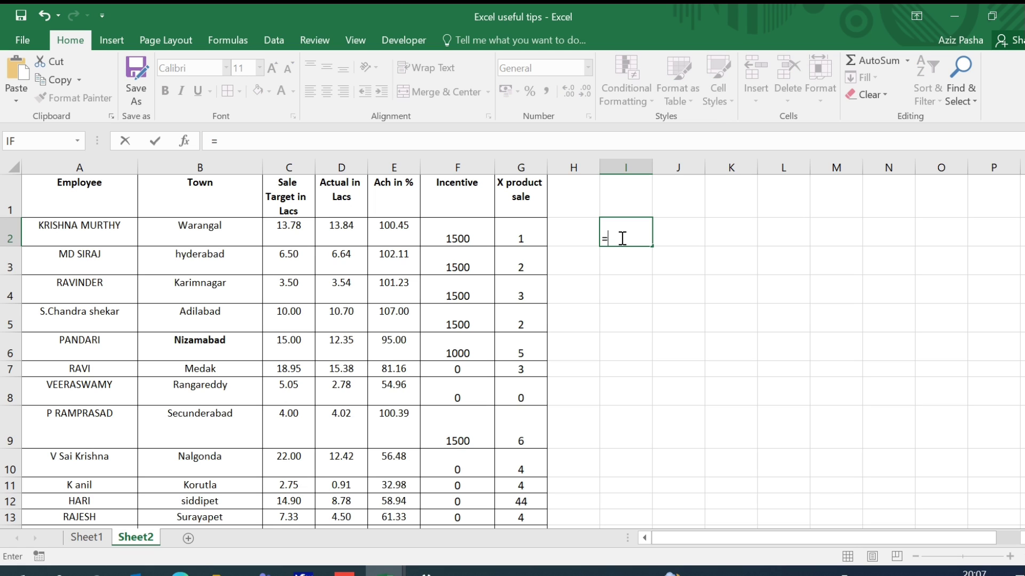
{"action": "type", "text": "cell"}
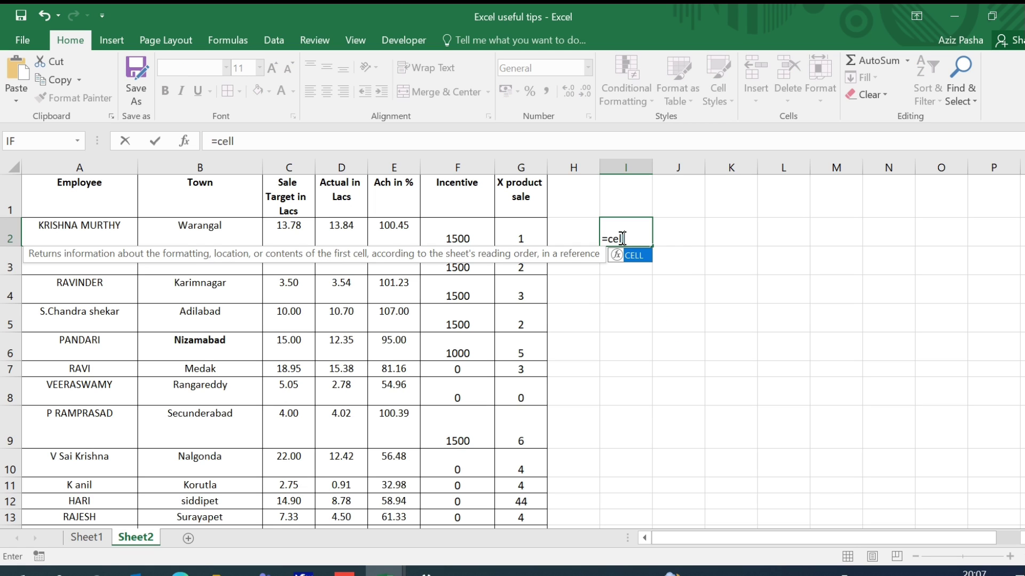
{"action": "type", "text": "(\"filename"}
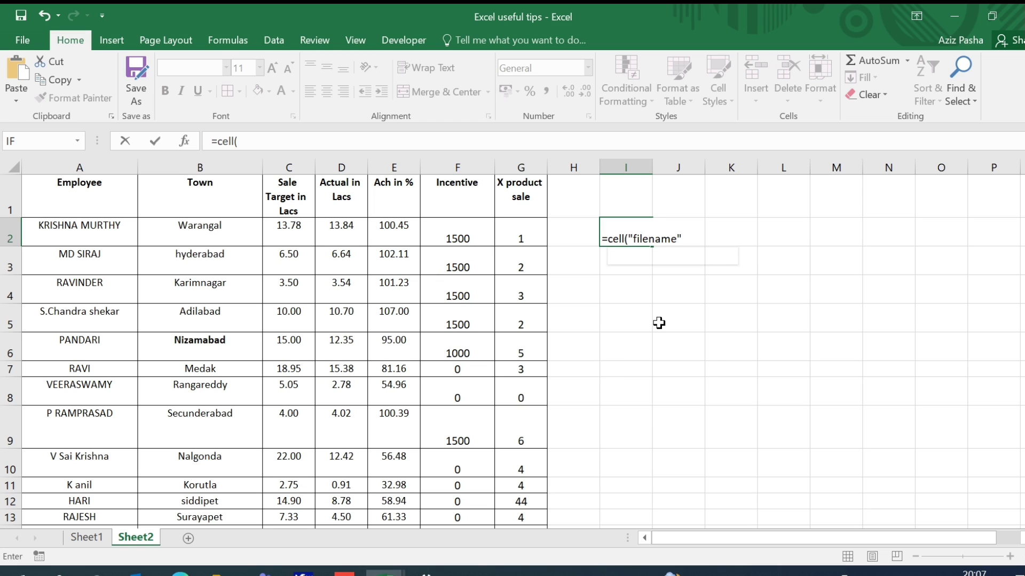
{"action": "double_click", "coordinate": [660, 321]}
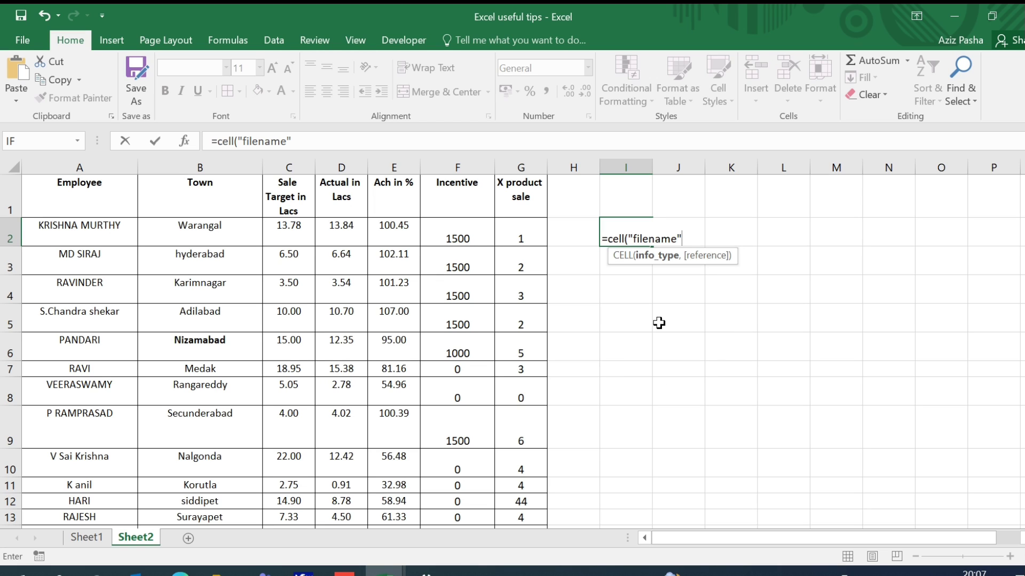
{"action": "type", "text": ")"}
{"action": "key", "text": "Return"}
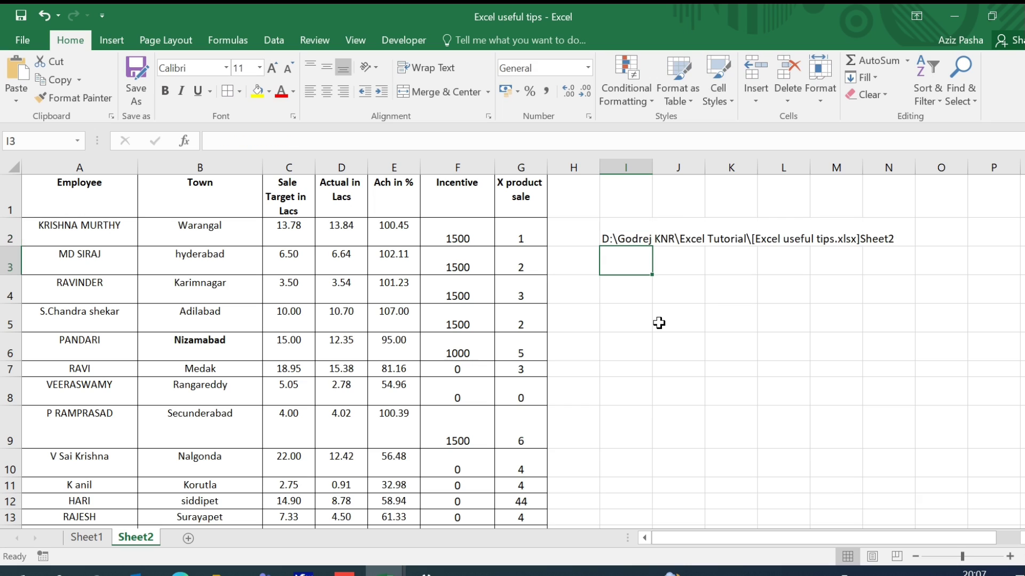
{"action": "left_click", "coordinate": [619, 238]}
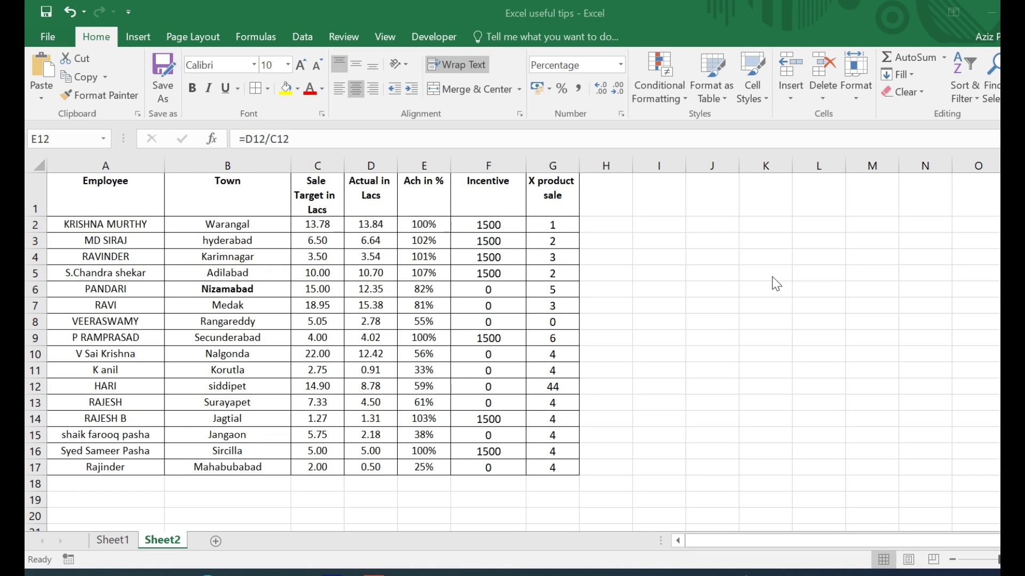
{"action": "left_click", "coordinate": [473, 271]}
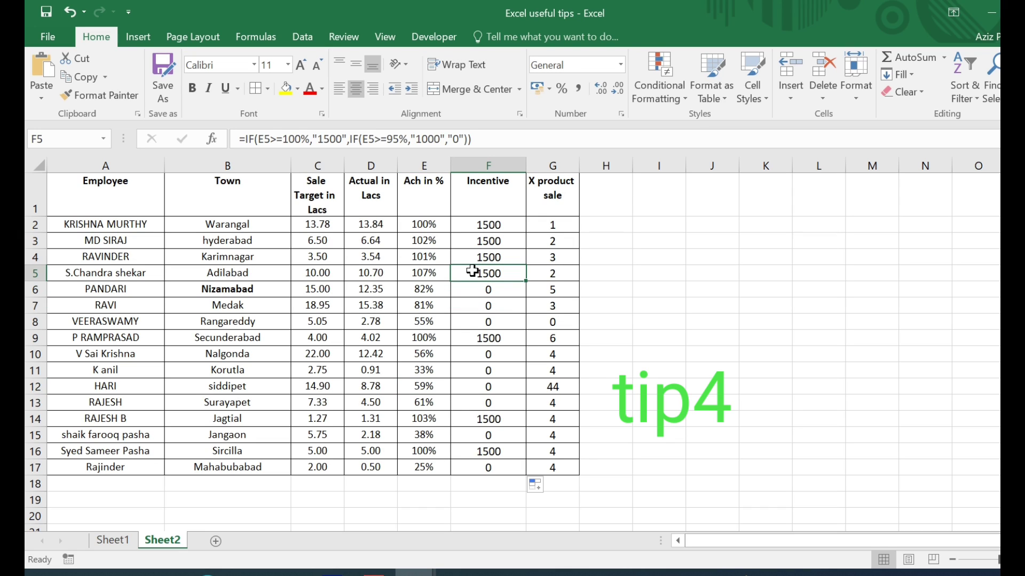
{"action": "left_click", "coordinate": [639, 361]}
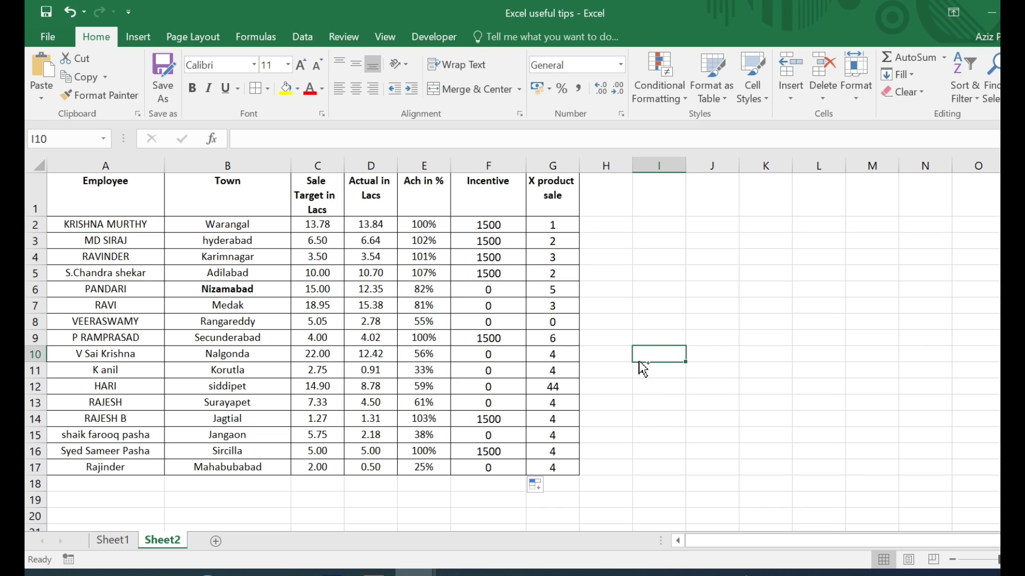
{"action": "key", "text": "ctrl+grave"}
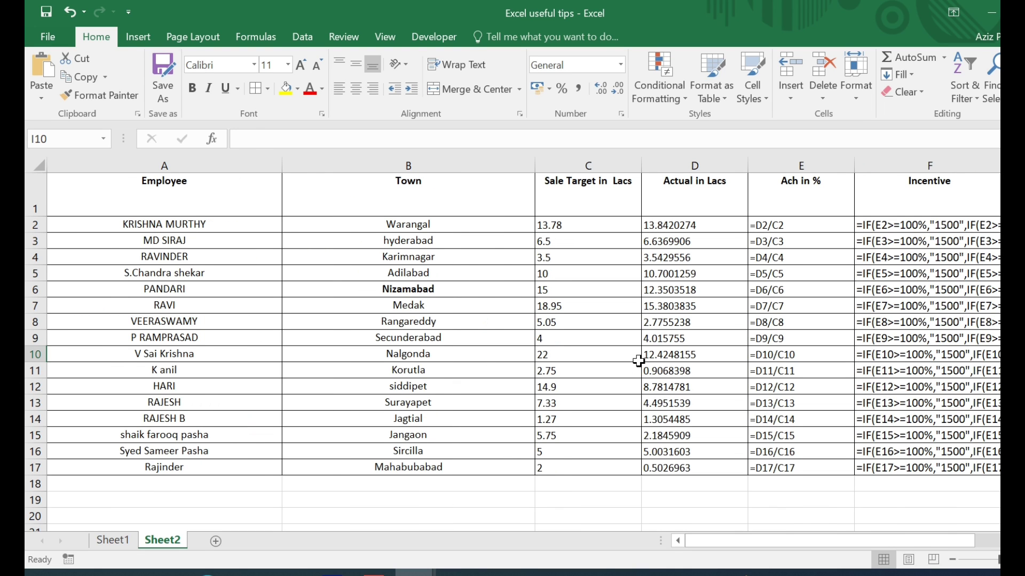
{"action": "left_click_drag", "start_coordinate": [799, 546], "coordinate": [776, 549]}
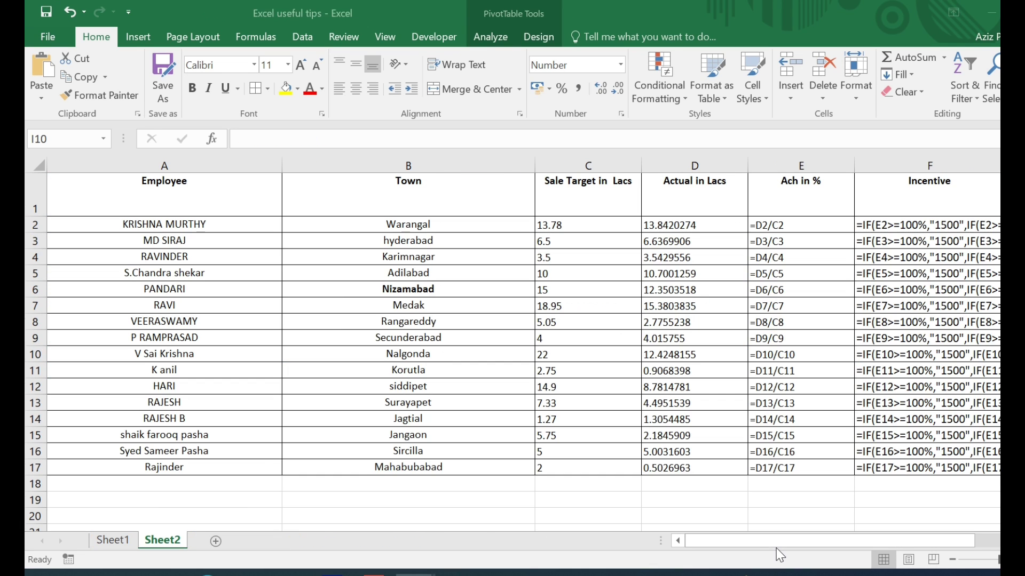
{"action": "key", "text": "ctrl+grave"}
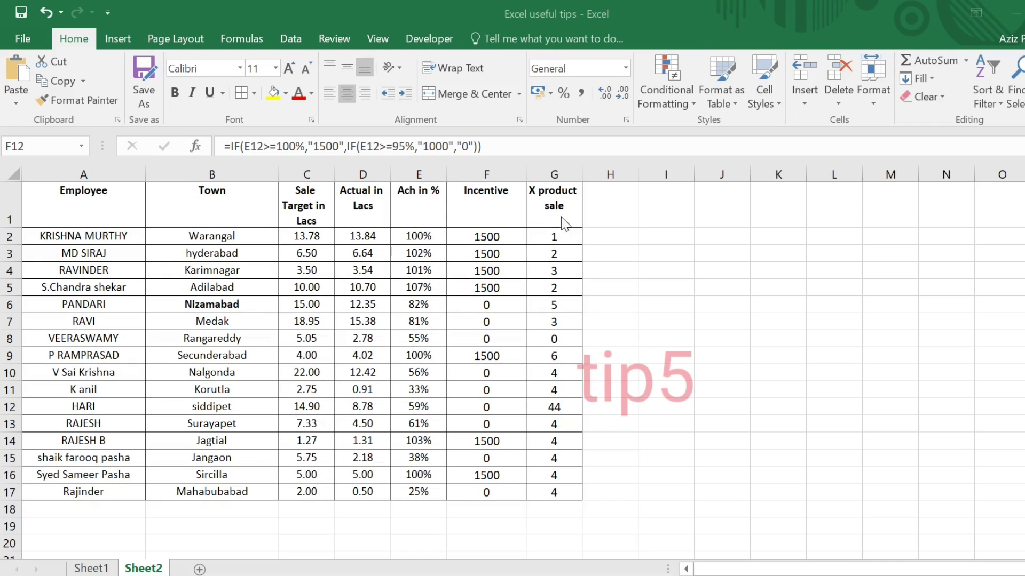
{"action": "left_click", "coordinate": [558, 170]}
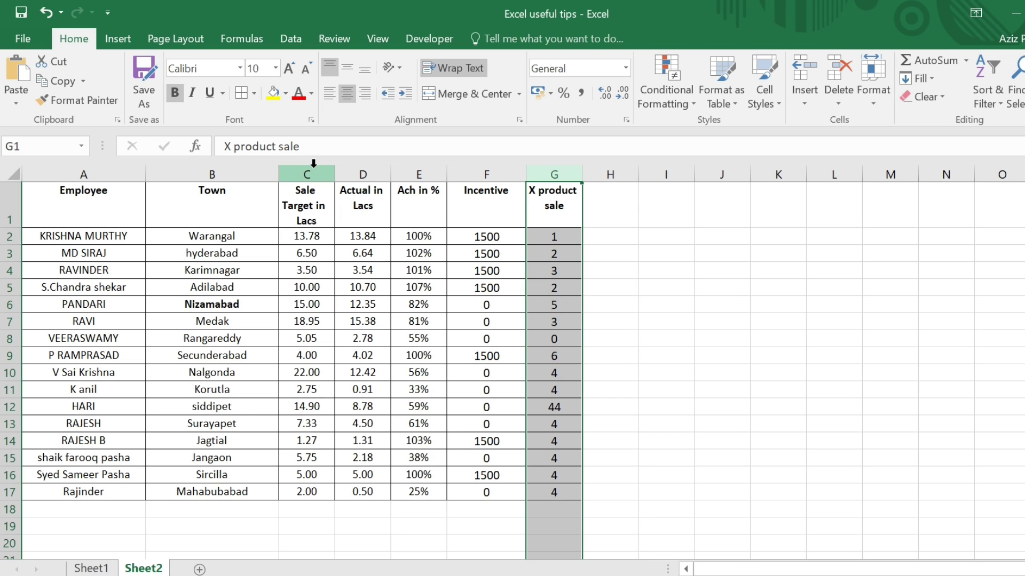
{"action": "left_click", "coordinate": [557, 202]}
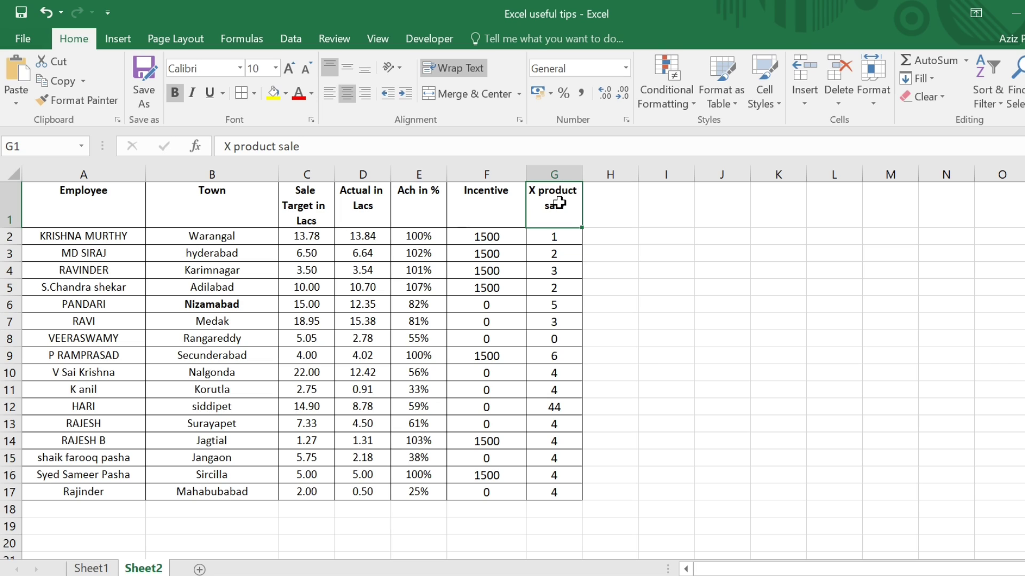
{"action": "key", "text": "shift+Down"}
{"action": "key", "text": "shift+Down"}
{"action": "key", "text": "shift+Down"}
{"action": "key", "text": "shift+Down"}
{"action": "key", "text": "shift+Down"}
{"action": "key", "text": "shift+Down"}
{"action": "key", "text": "shift+Down"}
{"action": "key", "text": "shift+Down"}
{"action": "key", "text": "shift+Down"}
{"action": "key", "text": "shift+Down"}
{"action": "key", "text": "shift+Down"}
{"action": "key", "text": "shift+Down"}
{"action": "key", "text": "shift+Down"}
{"action": "key", "text": "shift+Down"}
{"action": "key", "text": "shift+Down"}
{"action": "key", "text": "shift+Down"}
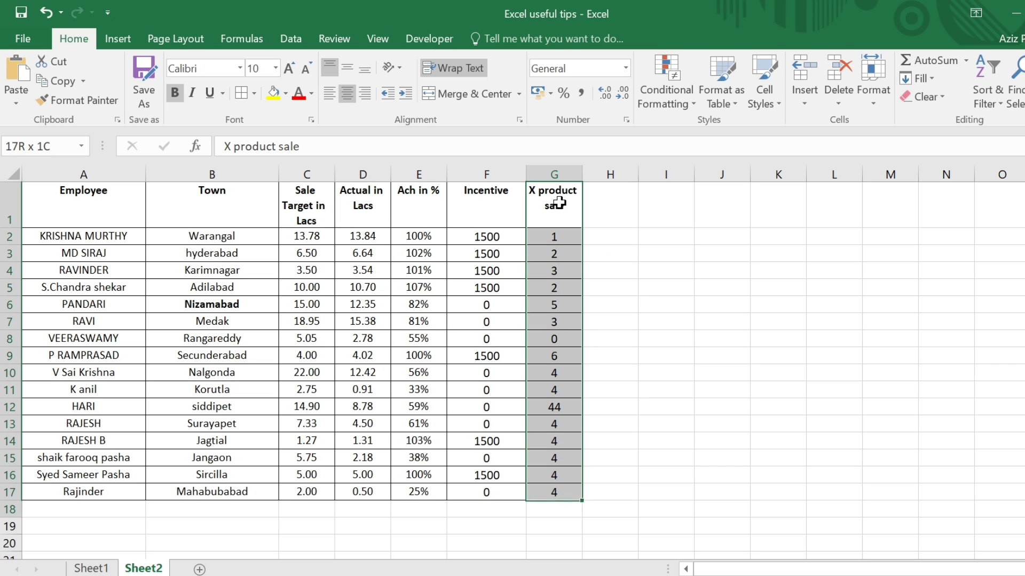
{"action": "key", "text": "shift+Down"}
{"action": "key", "text": "shift+Up"}
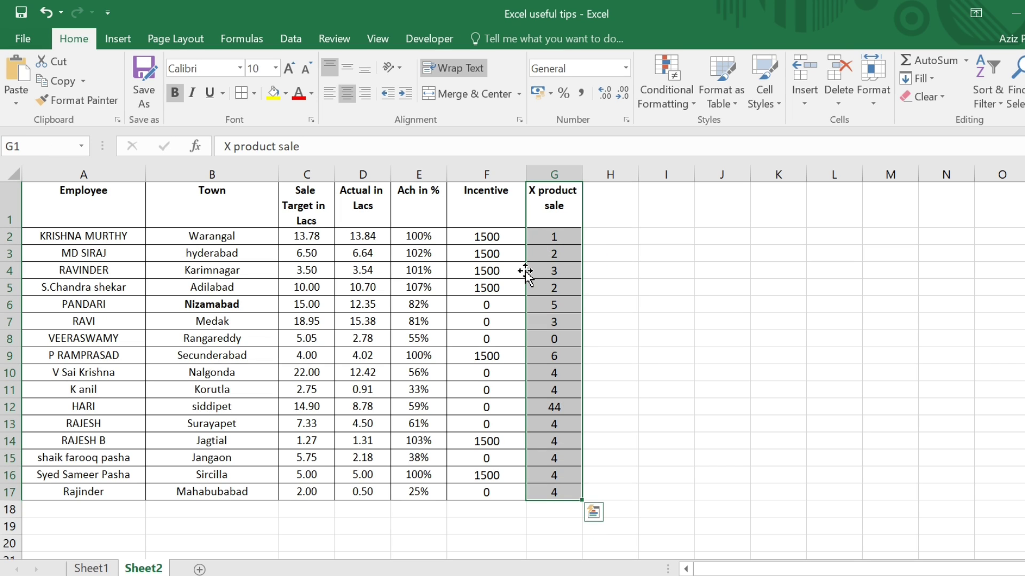
{"action": "left_click_drag", "start_coordinate": [526, 272], "coordinate": [306, 272]}
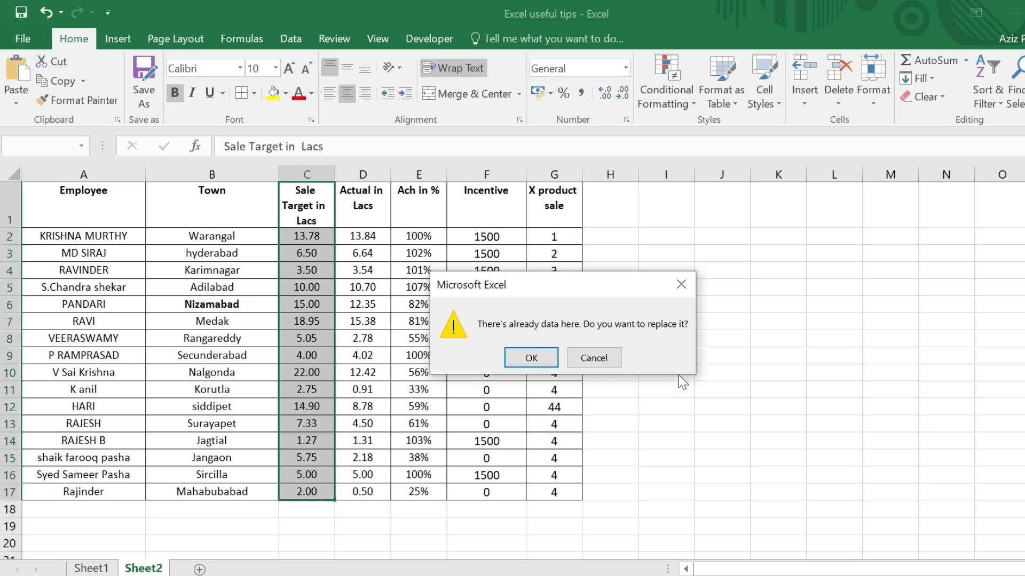
{"action": "left_click", "coordinate": [601, 362]}
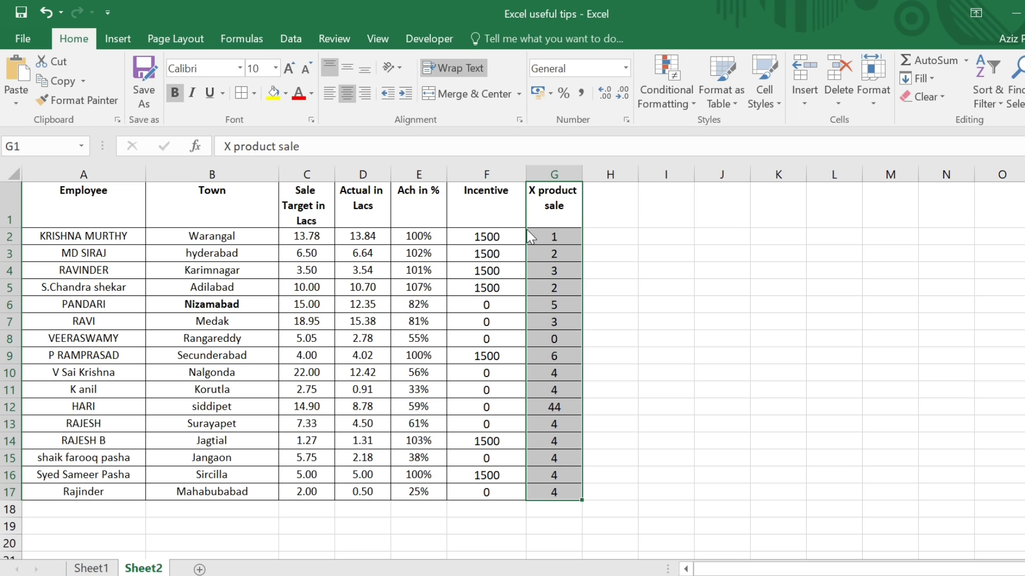
Step: Shift-drag the G1:G17 X product sale block into column C after Town, undoing misplaced drops
{"action": "left_click_drag", "start_coordinate": [528, 237], "coordinate": [308, 235]}
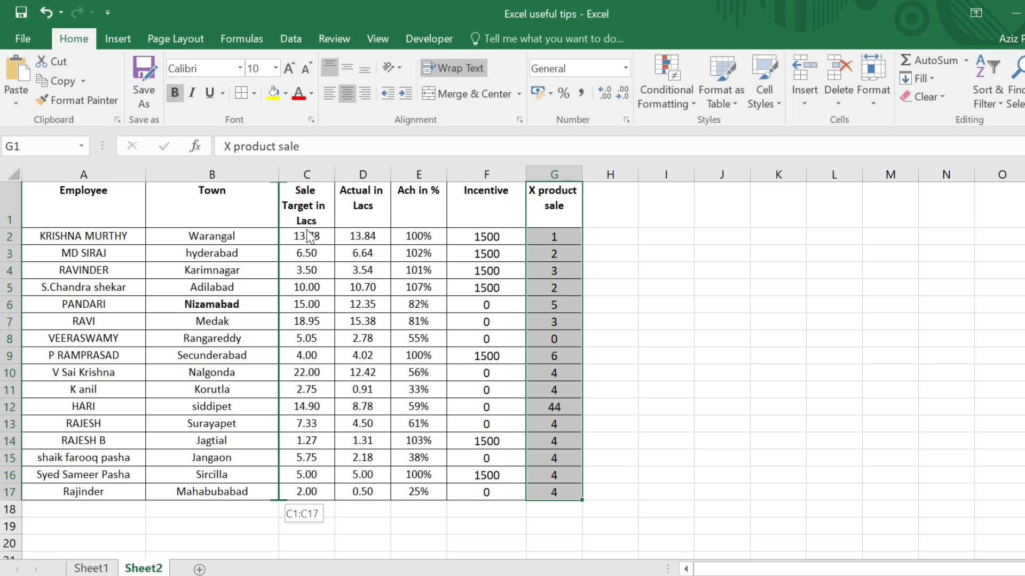
{"action": "left_click_drag", "start_coordinate": [308, 235], "coordinate": [306, 229]}
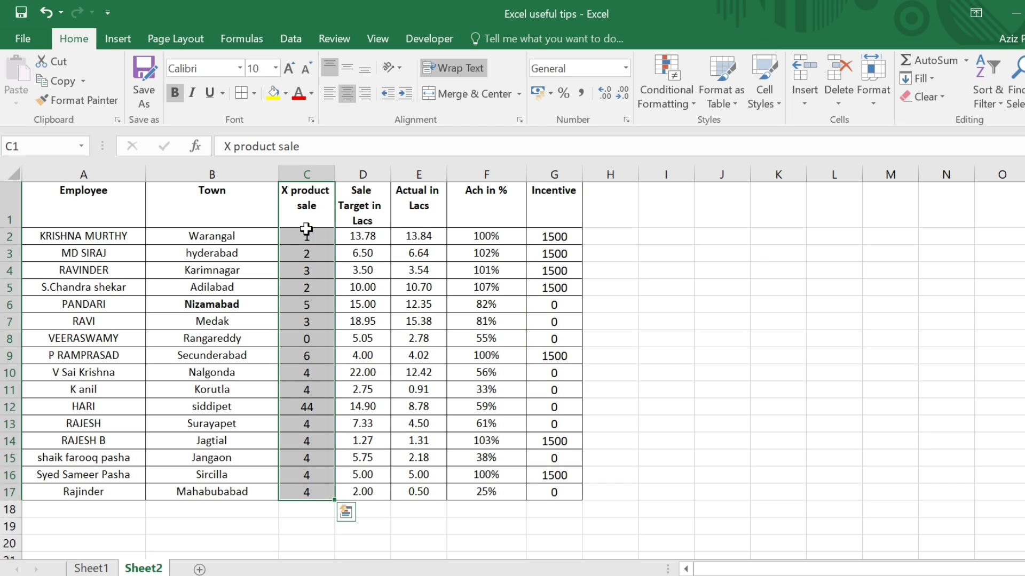
{"action": "key", "text": "ctrl+z"}
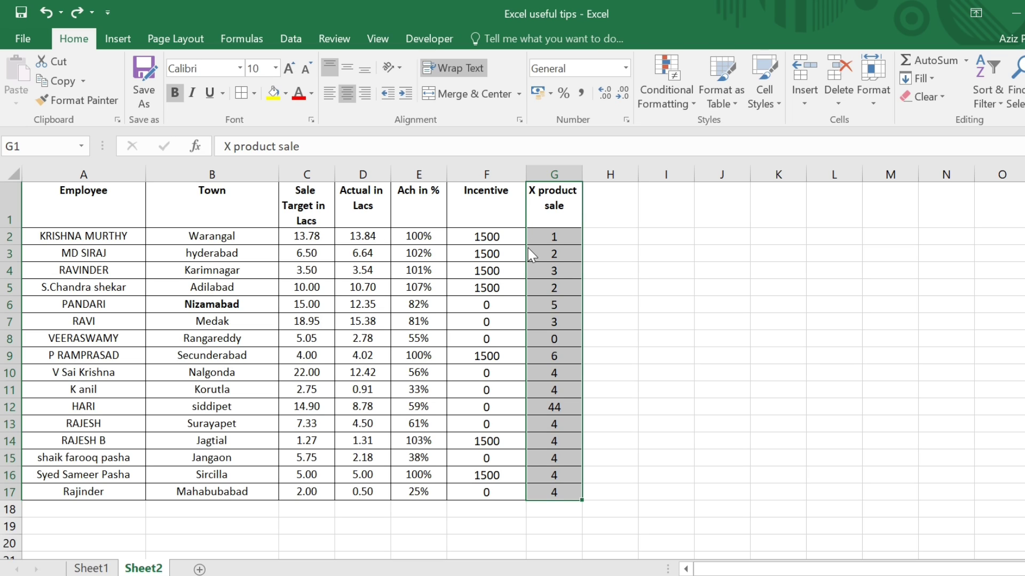
{"action": "left_click_drag", "start_coordinate": [530, 255], "coordinate": [309, 208]}
{"action": "key", "text": "ctrl+z"}
{"action": "left_click_drag", "start_coordinate": [533, 229], "coordinate": [308, 198]}
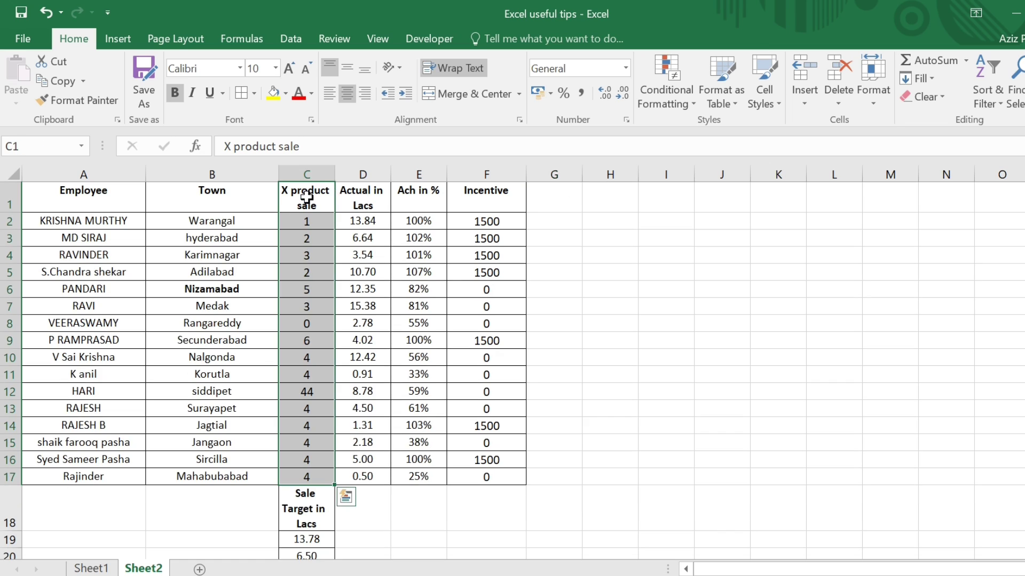
{"action": "key", "text": "ctrl+z"}
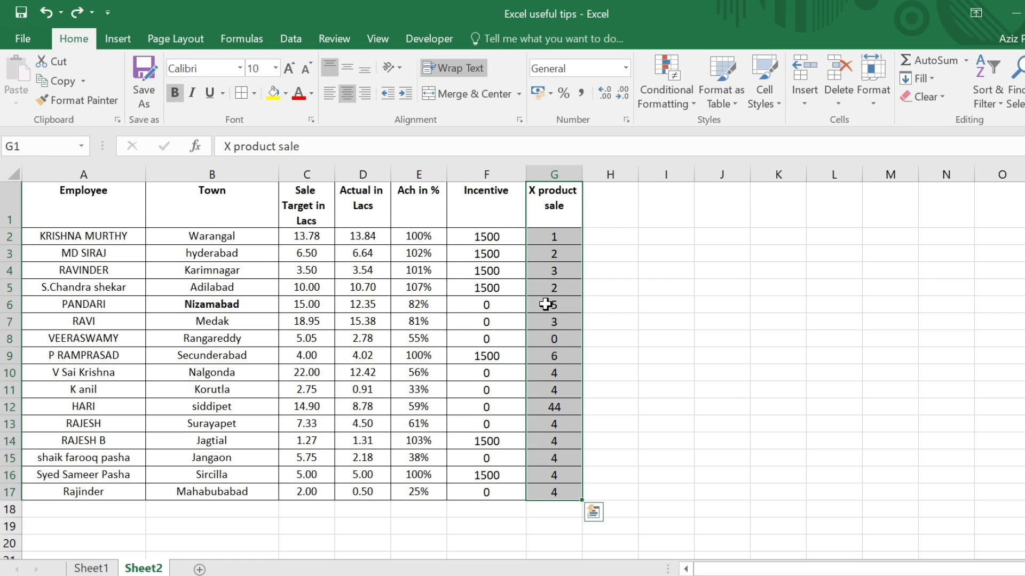
{"action": "left_click_drag", "start_coordinate": [526, 305], "coordinate": [304, 304]}
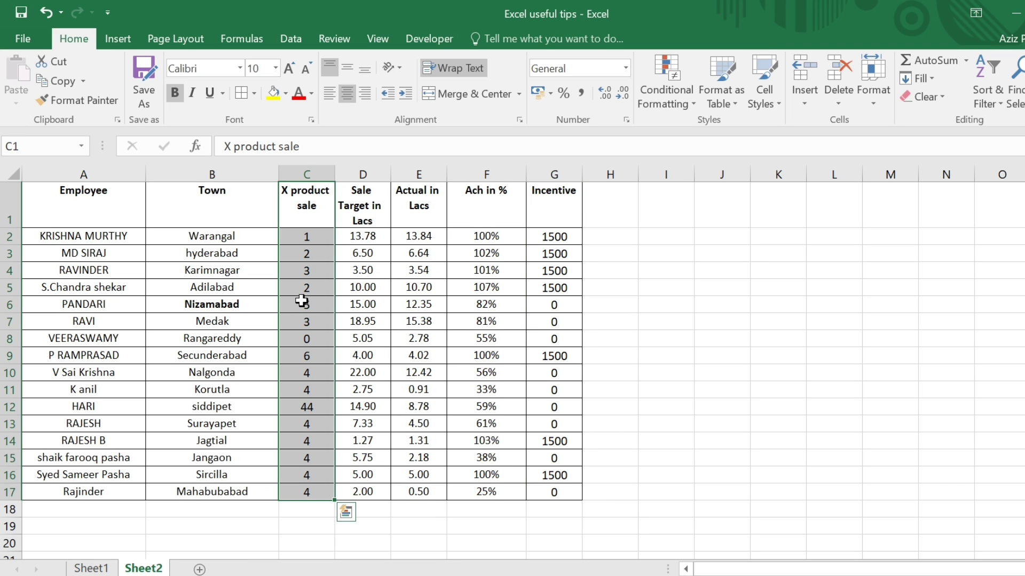
{"action": "key", "text": "Escape"}
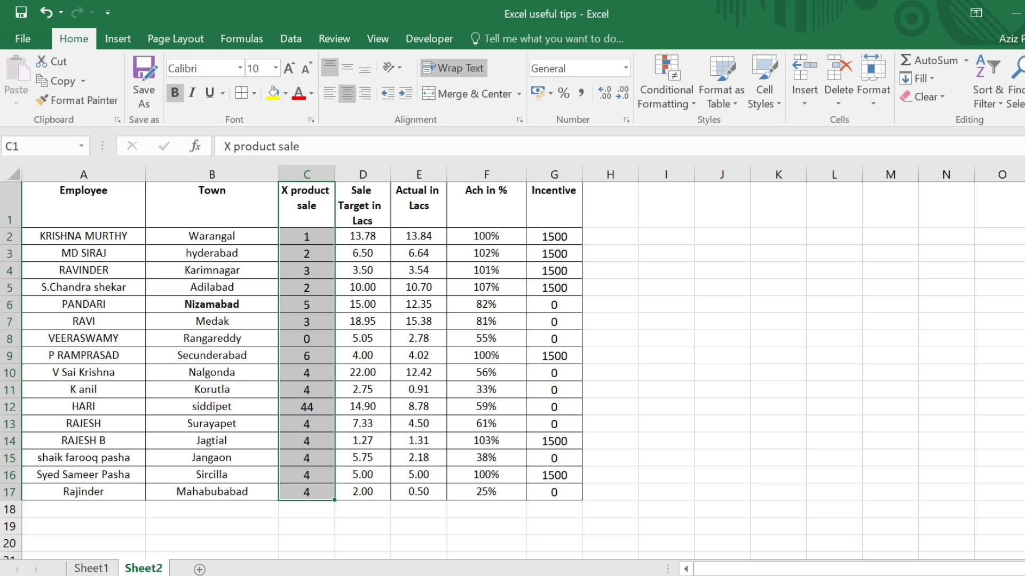